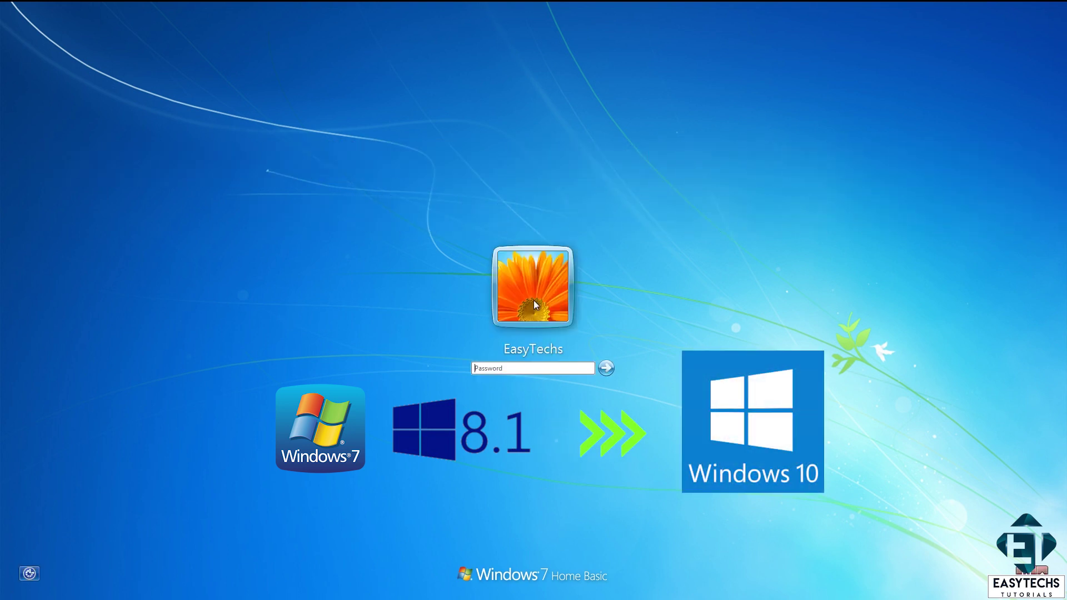
Step: Sign in to the Windows 7 user account by entering the account password
type("••••")
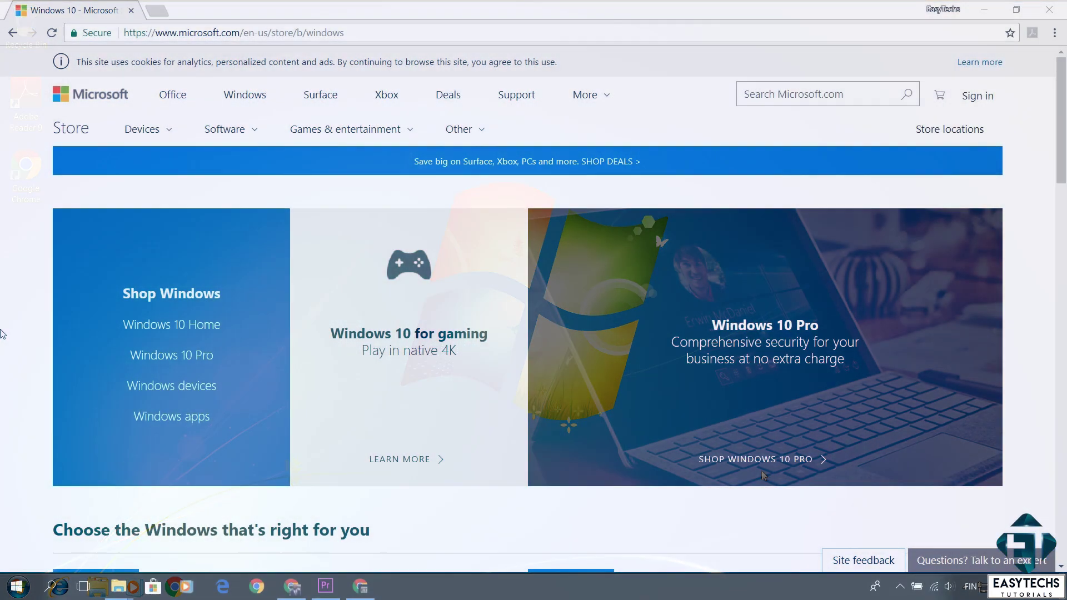
scroll(12, 317, "down", 3)
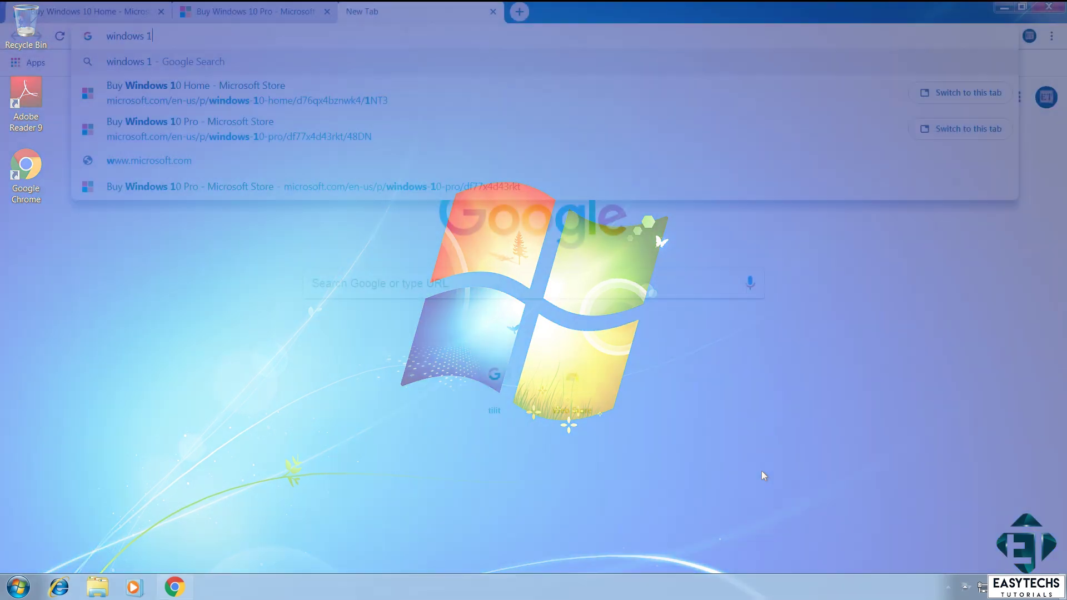
Step: Search 'windows 10 specifications and systems requirements' and view Microsoft's requirements for installing Windows 10
type("0 specifications and systems requirements")
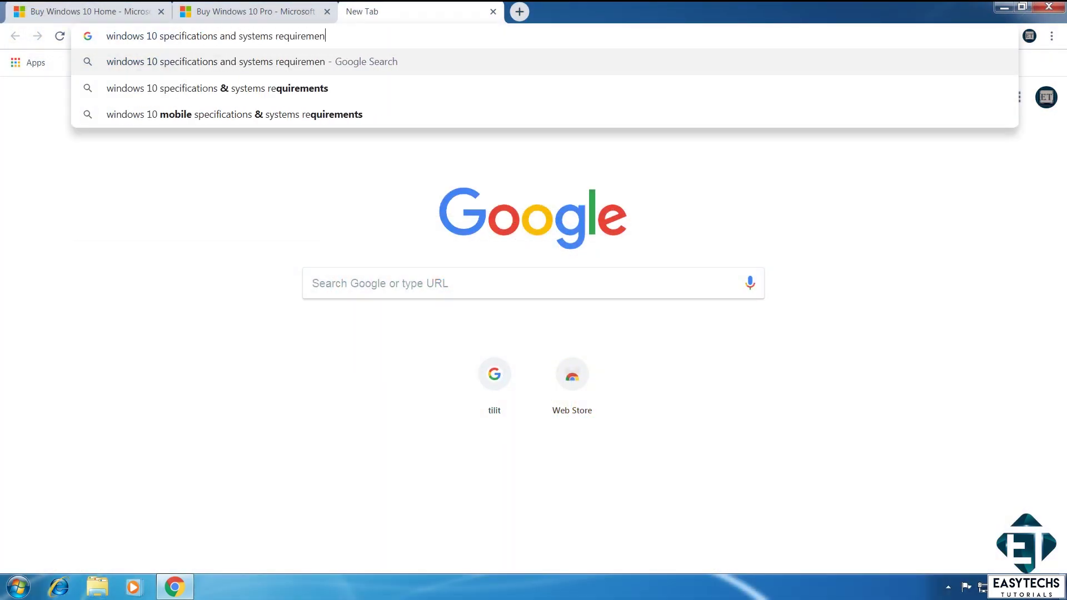
key("Return")
left_click(162, 407)
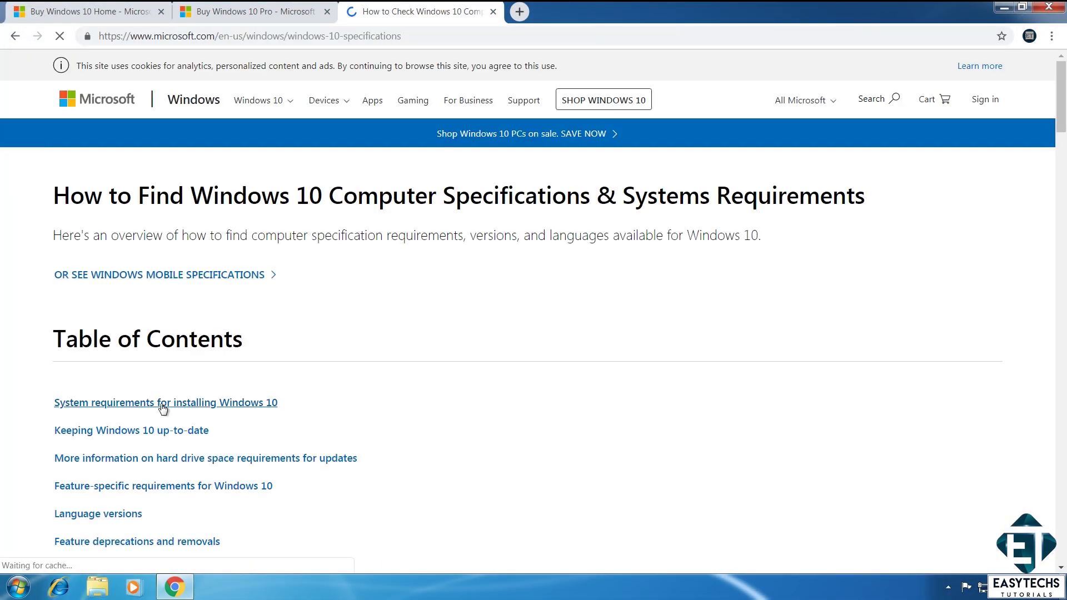
left_click(163, 408)
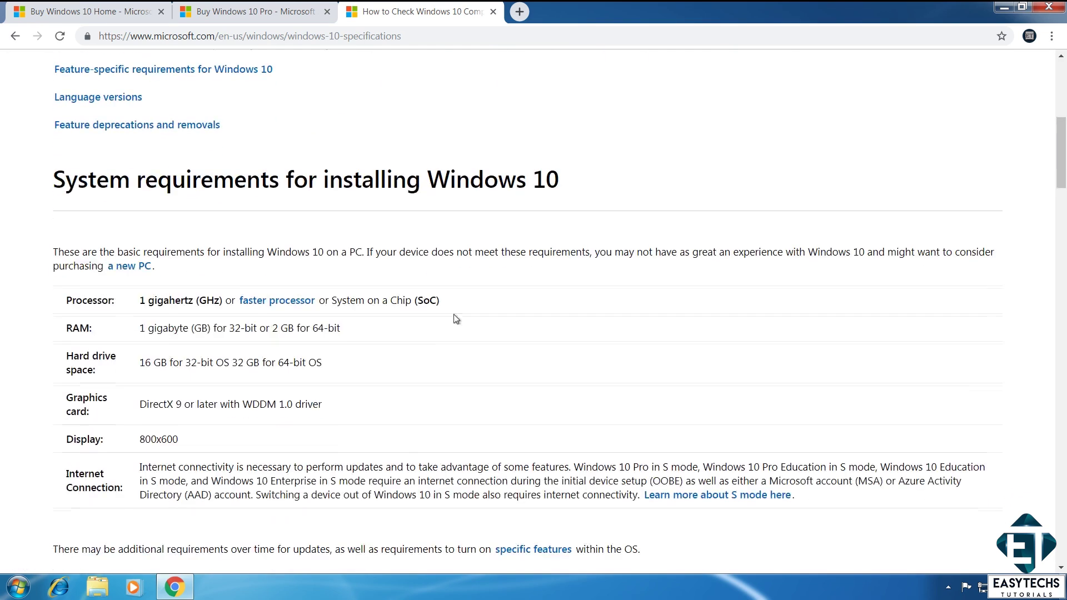
scroll(456, 317, "down", 1)
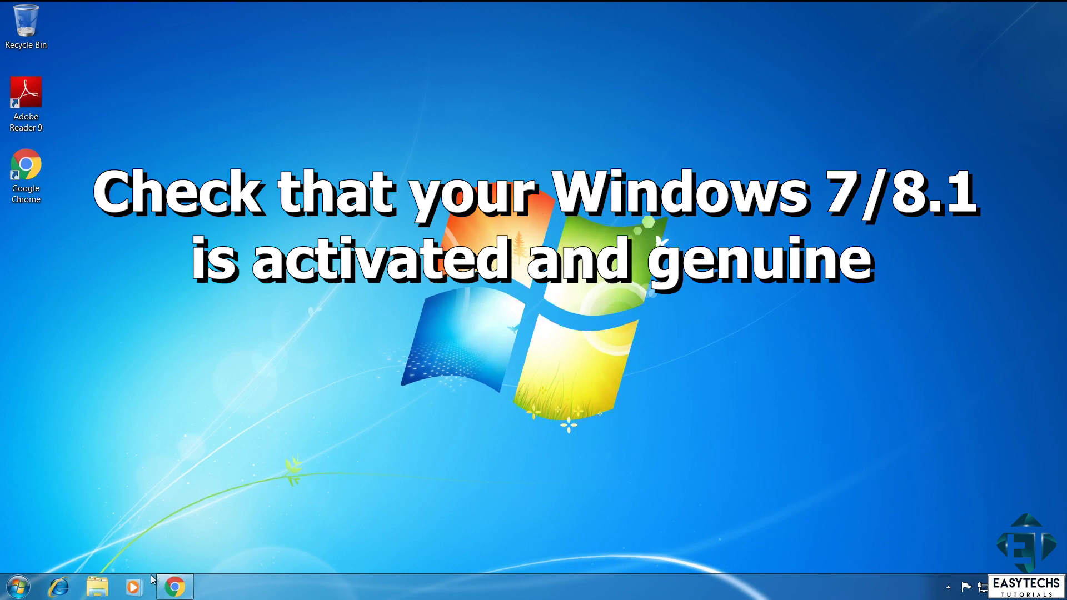
Step: Open Computer's System properties in Windows Explorer to confirm Windows 7 Home Premium is activated
left_click(97, 587)
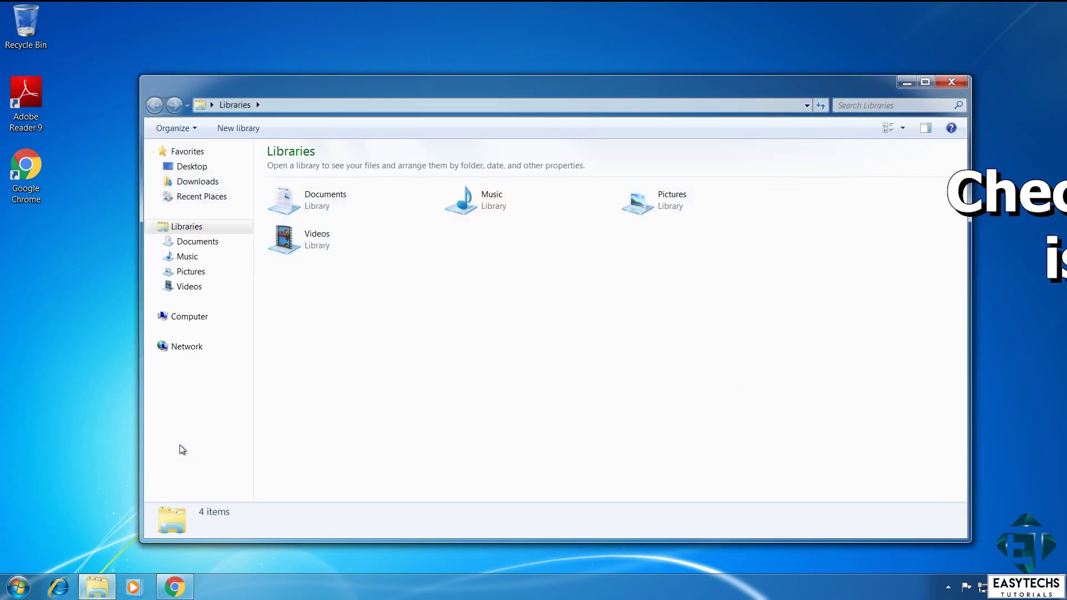
left_click(197, 317)
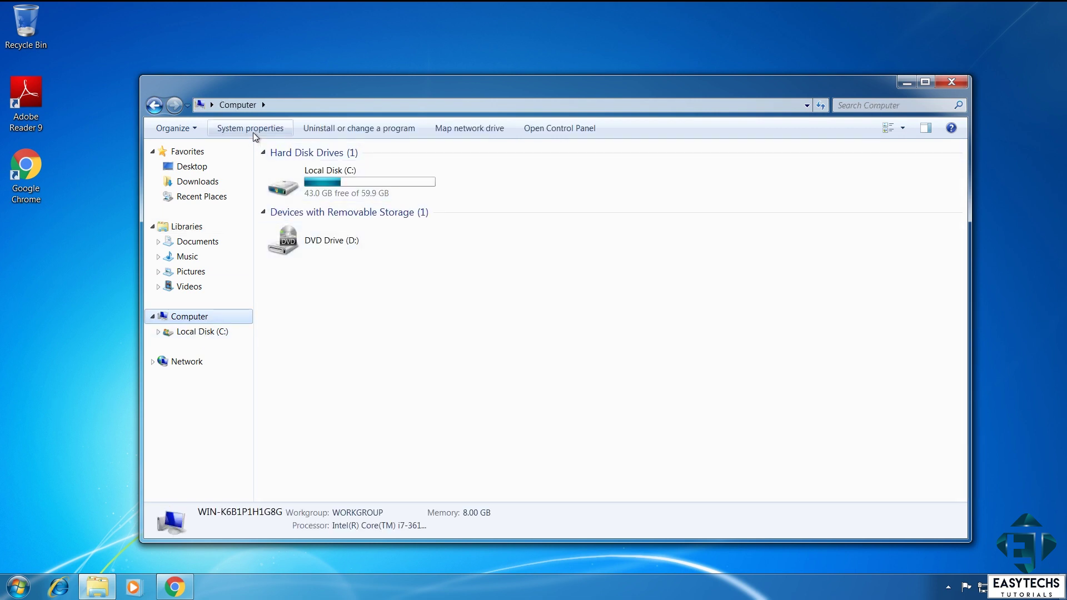
left_click(252, 131)
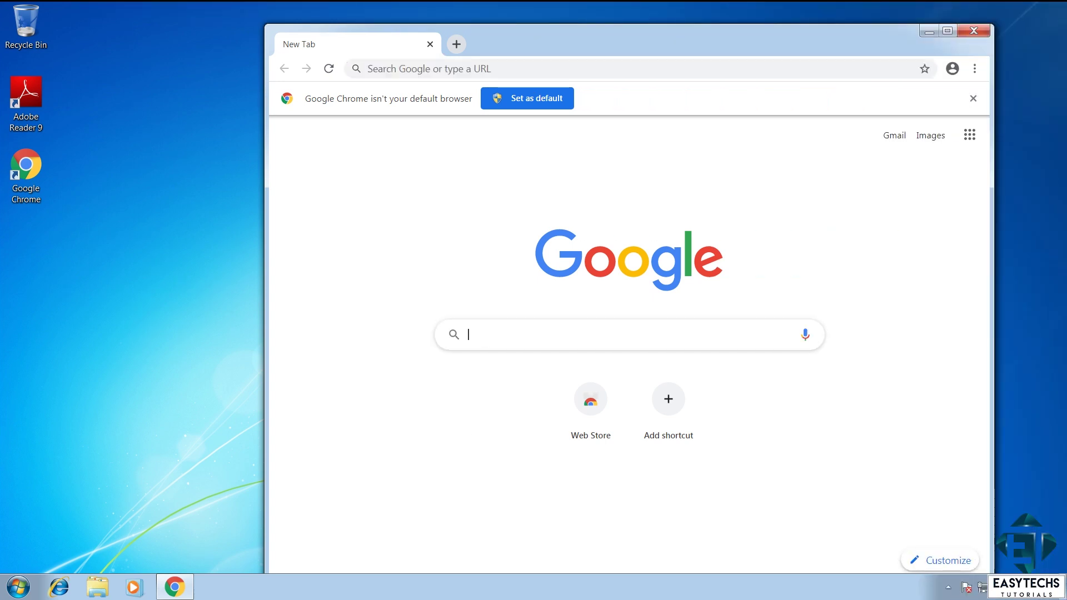
Step: Search 'windows 10 installation media' and download the media creation tool from Microsoft's Download Windows 10 page
type("windows 10 installation media microsoft")
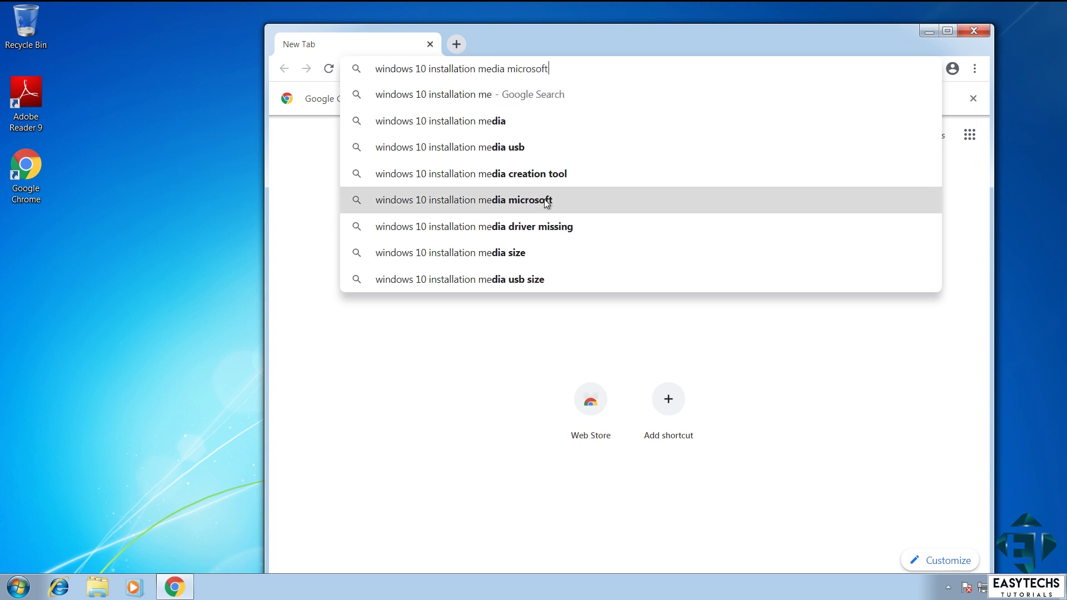
left_click(545, 200)
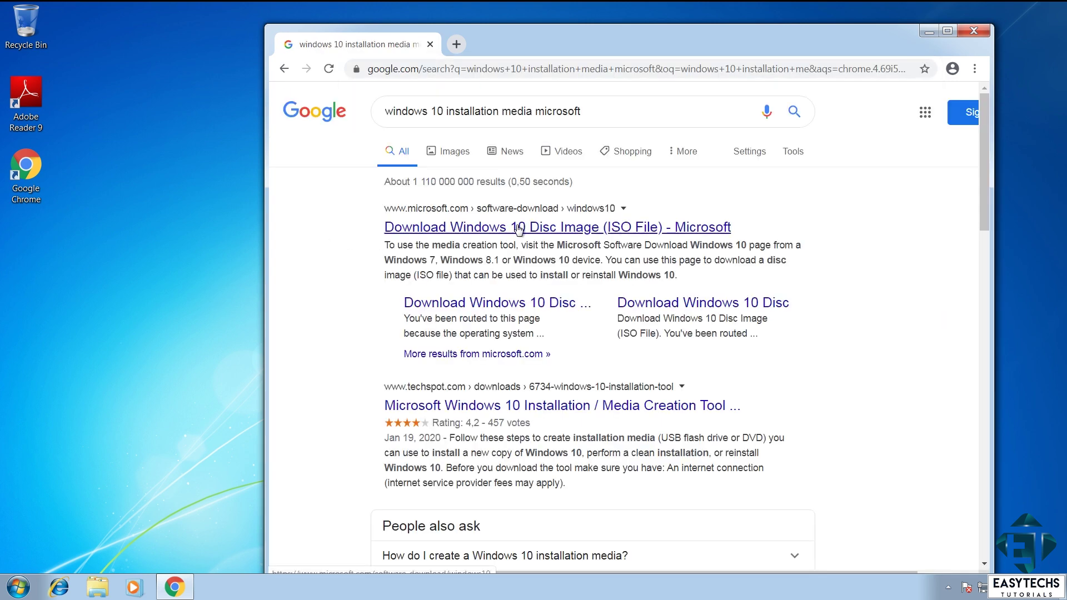
left_click(518, 228)
key("super+Up")
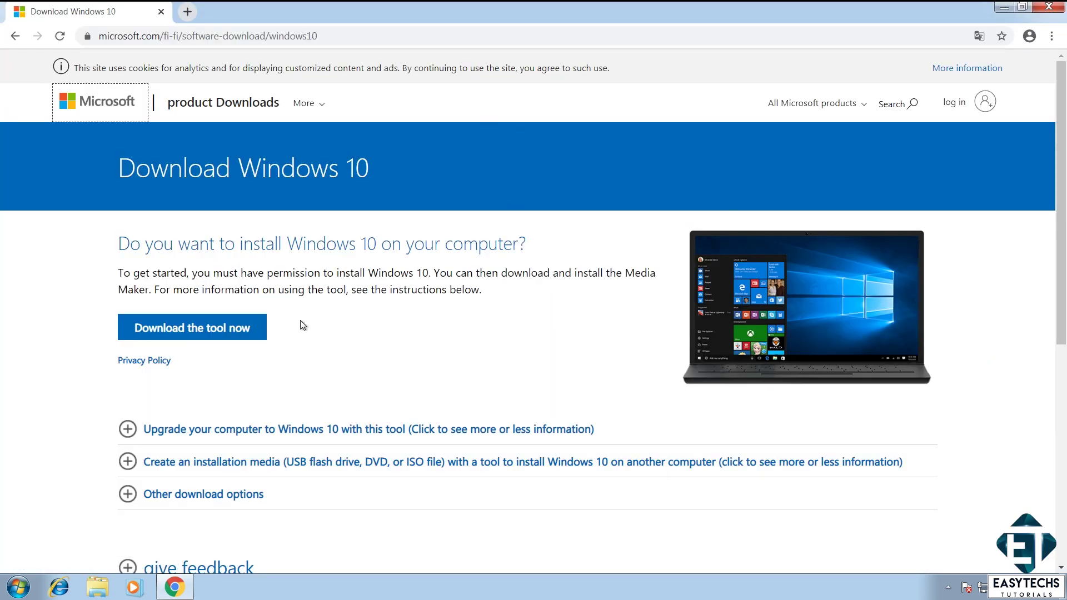
left_click(212, 335)
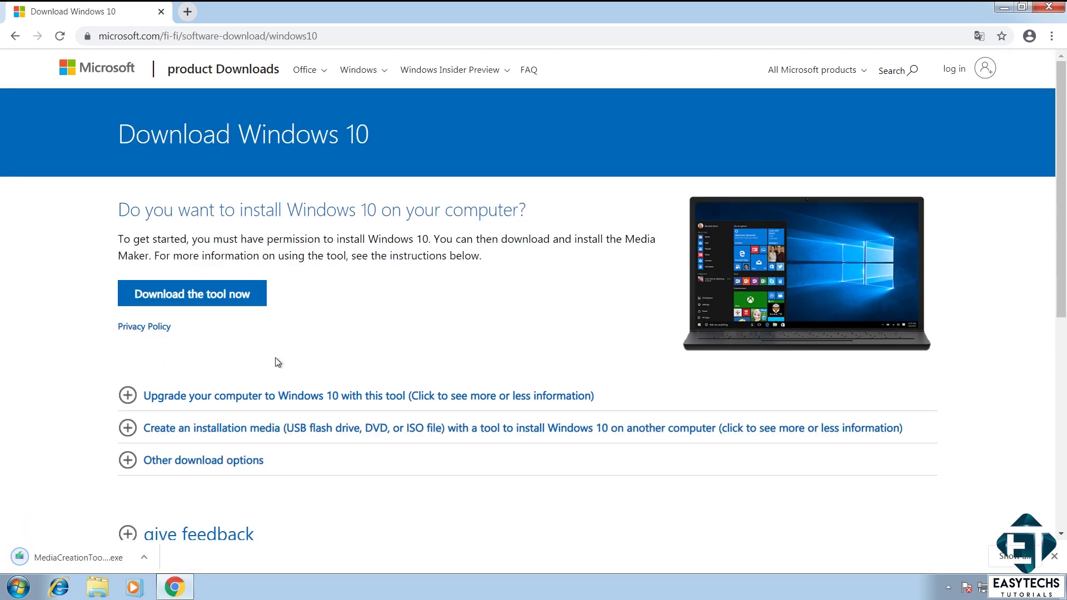
Step: Run the downloaded MediaCreationTool, allow it in User Account Control, and accept the license terms
left_click(92, 561)
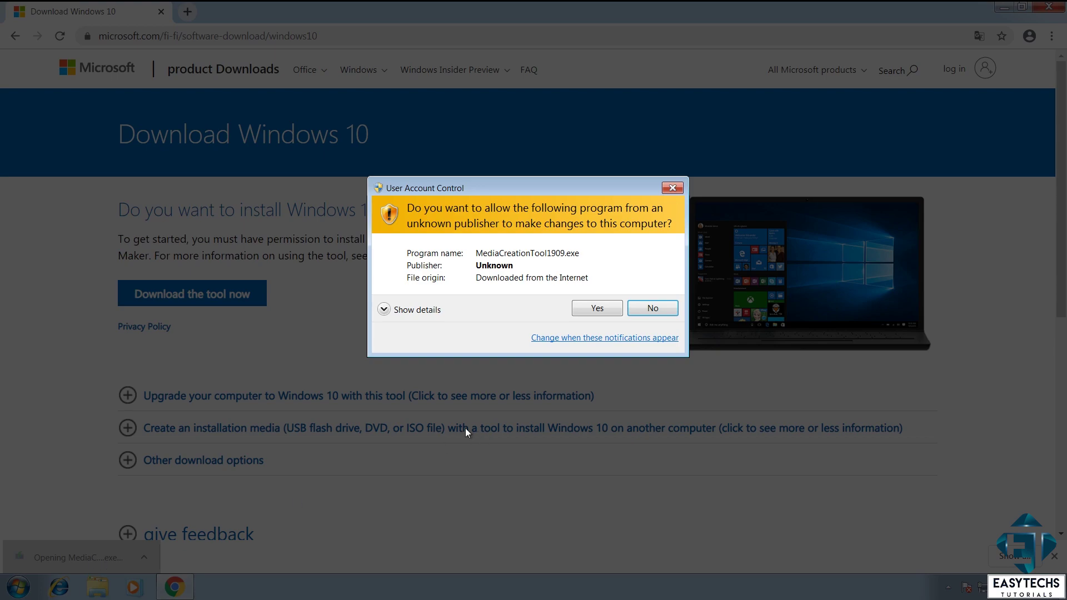
left_click(605, 308)
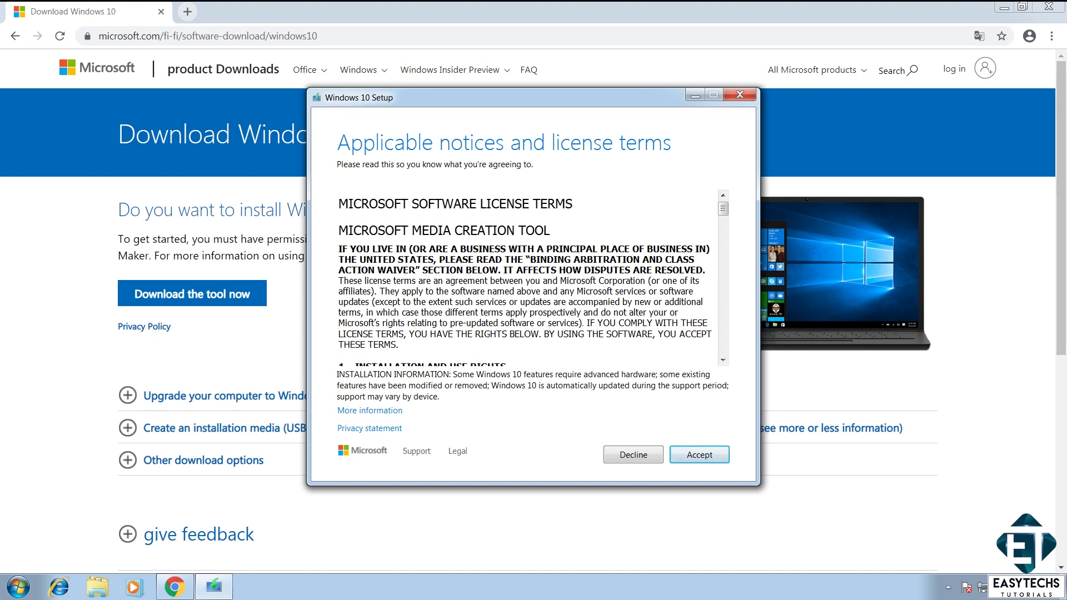
left_click(699, 454)
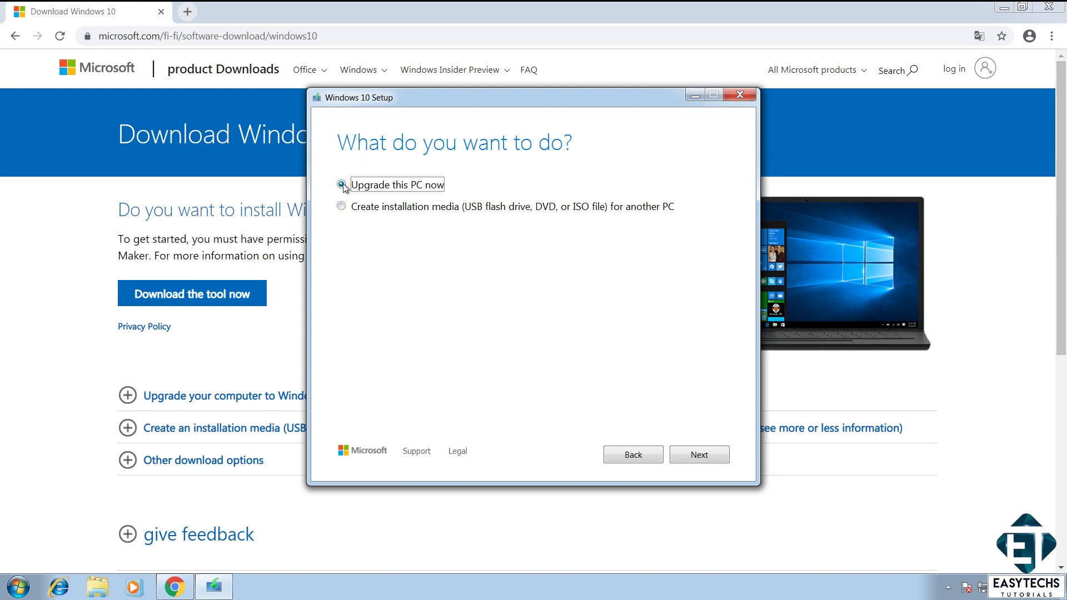
Step: Continue with 'Upgrade this PC now' to reach the Ready to install page
left_click(695, 459)
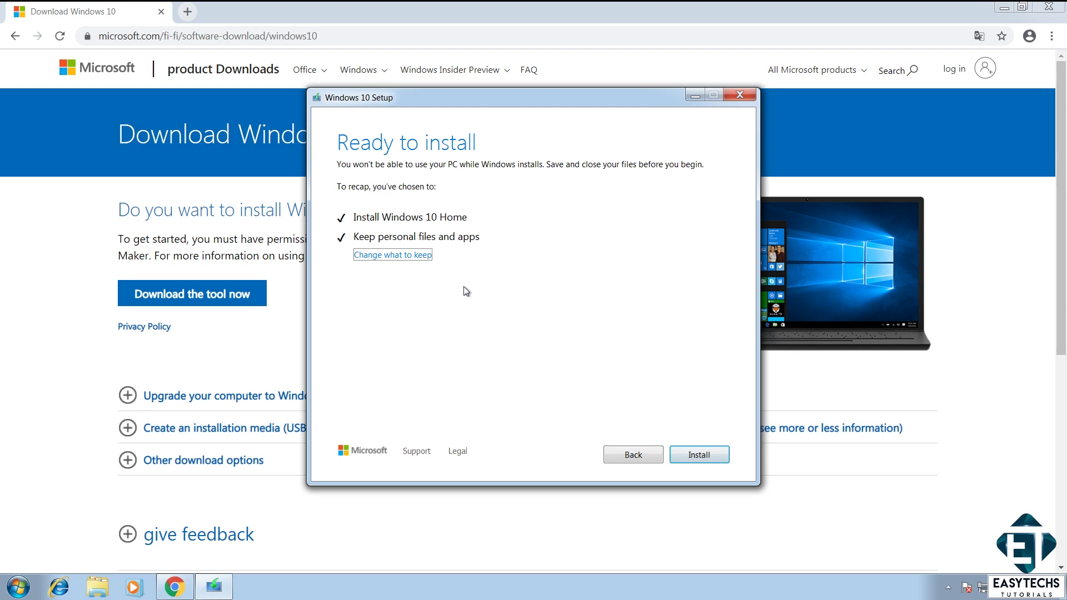
Step: Keep personal files and apps, then start installing Windows 10 Home
left_click(395, 256)
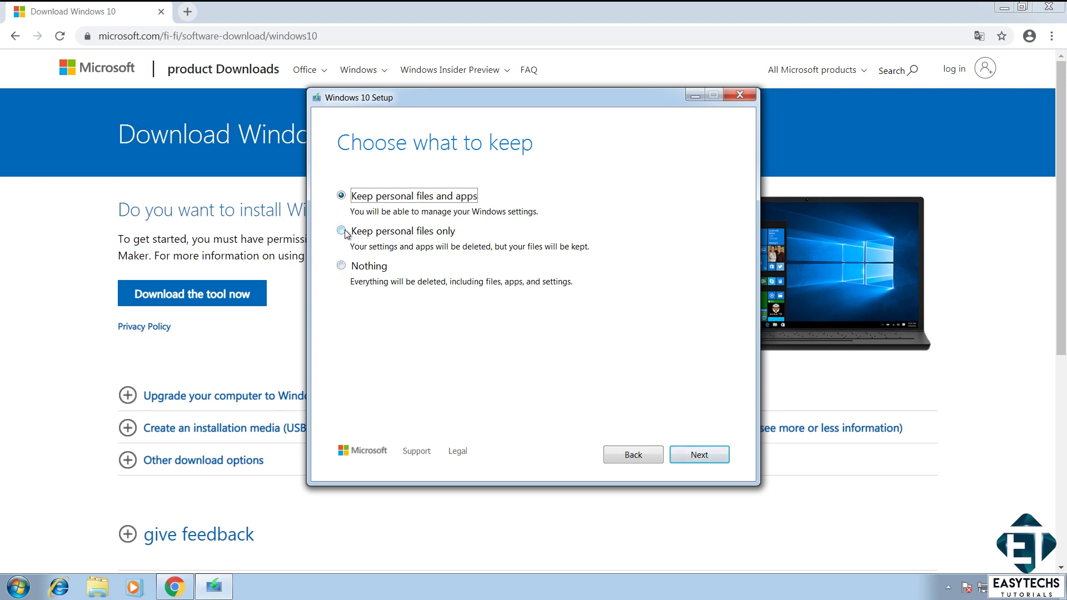
left_click(699, 454)
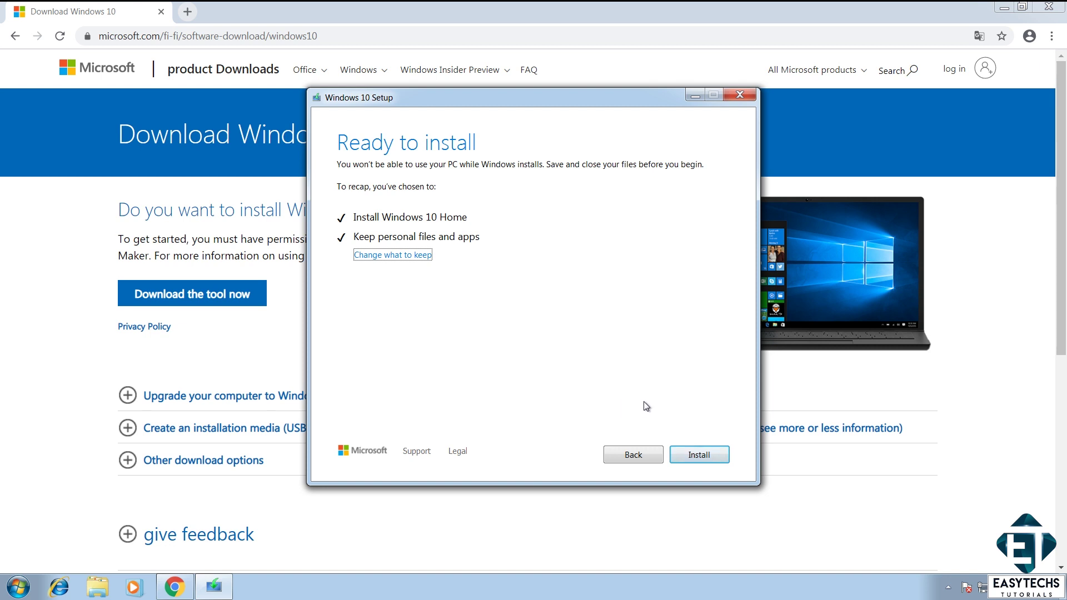
left_click(701, 454)
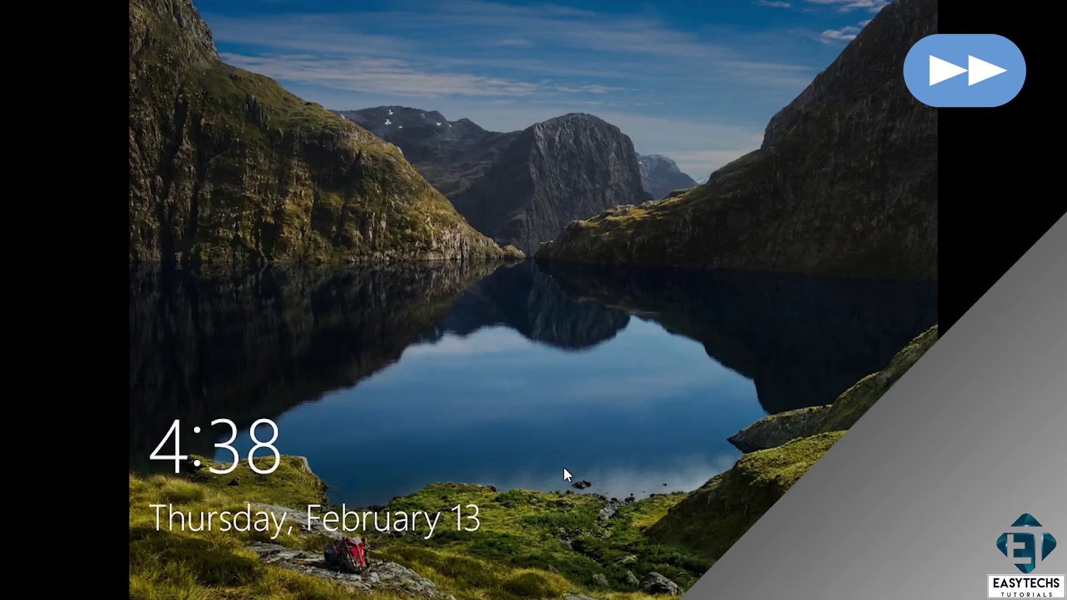
Step: Sign in to the upgraded account with its password and accept the privacy settings
left_click(563, 468)
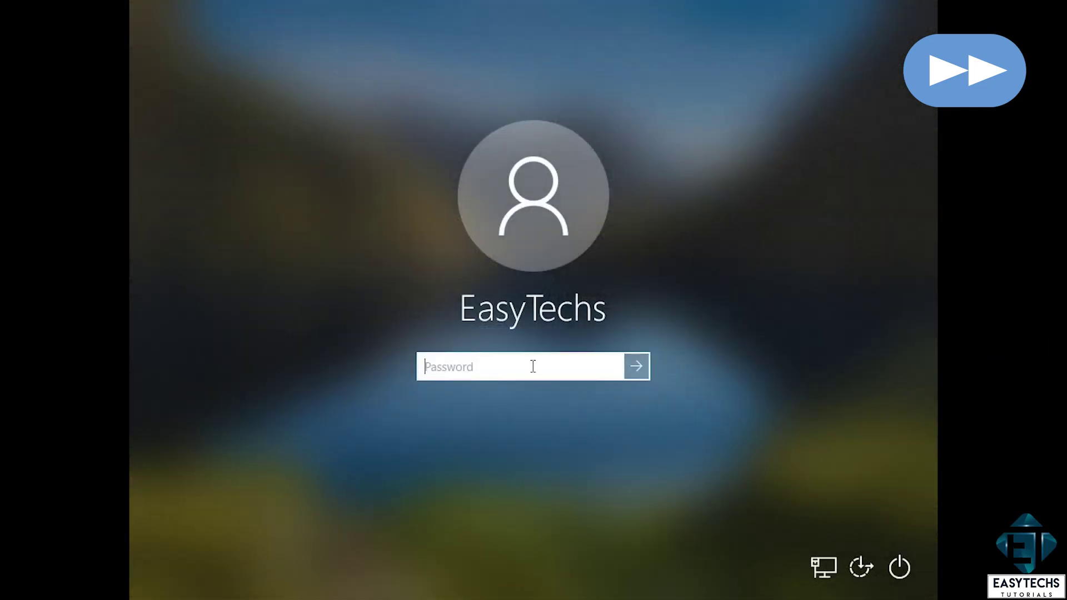
type("1234")
key("Return")
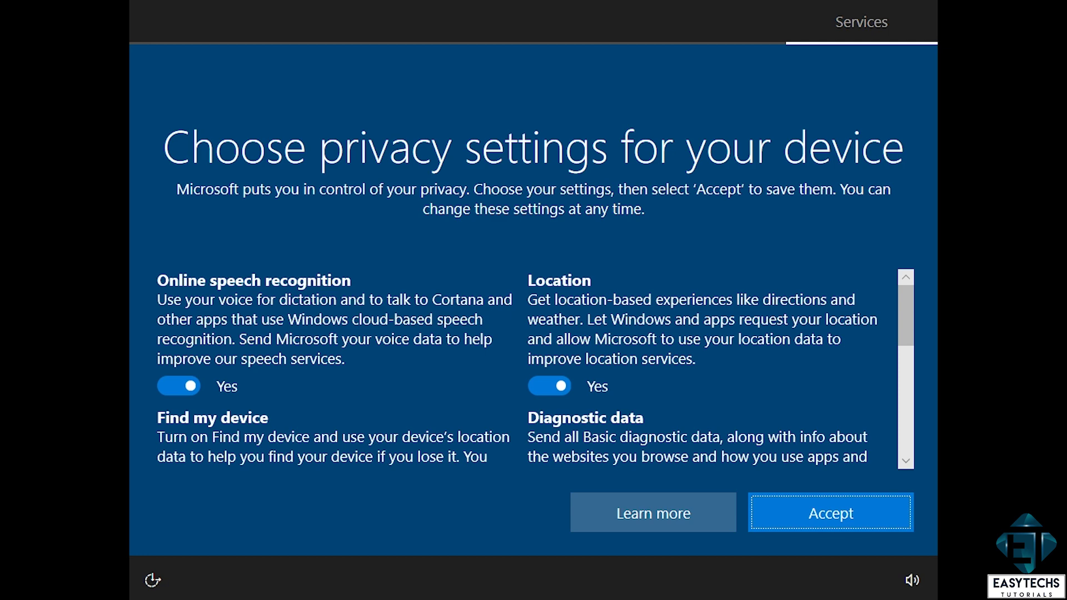
scroll(869, 358, "down", 1)
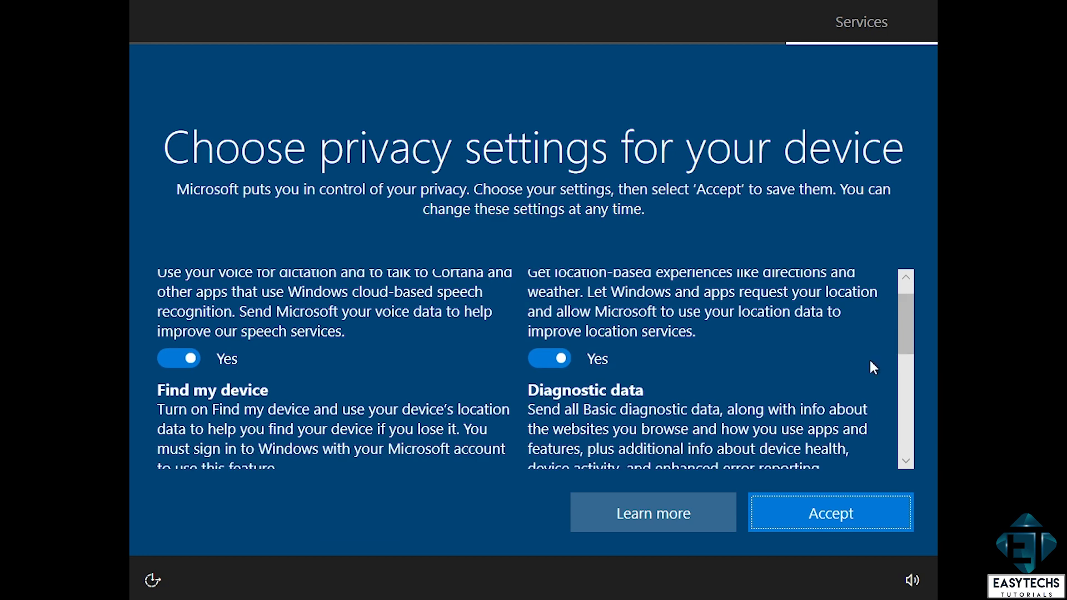
left_click(768, 515)
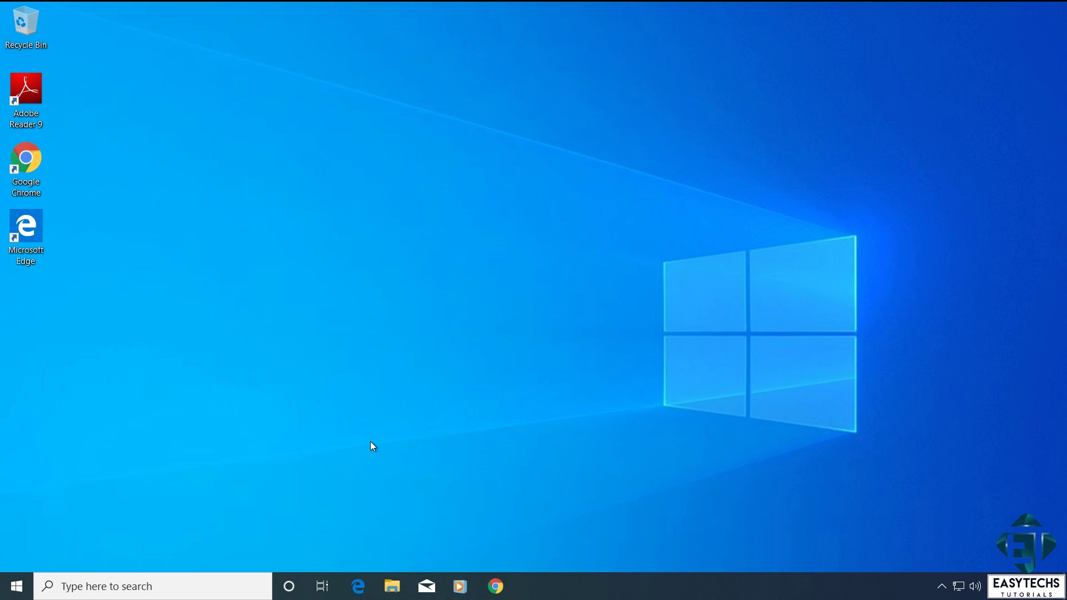
Step: Open This PC's System properties from File Explorer, then the product key and activation settings
key("super+e")
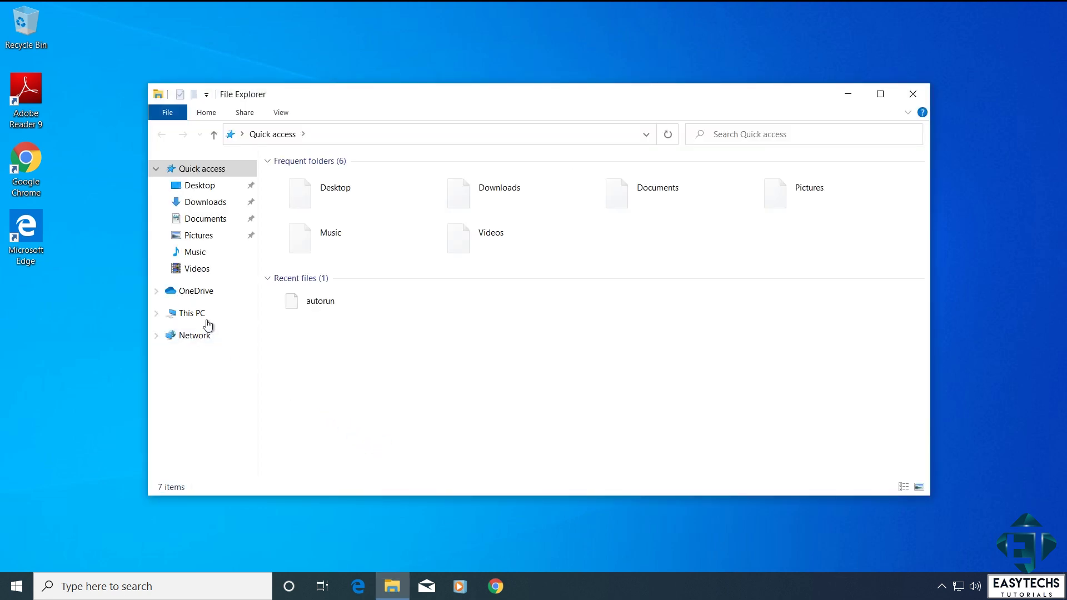
left_click(204, 317)
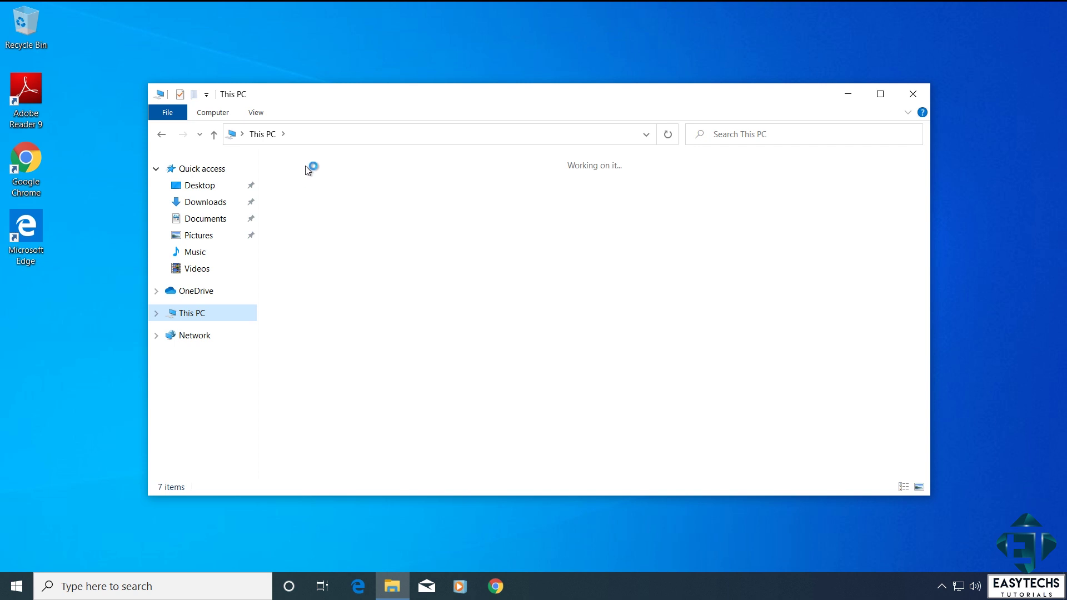
left_click(233, 113)
left_click(439, 144)
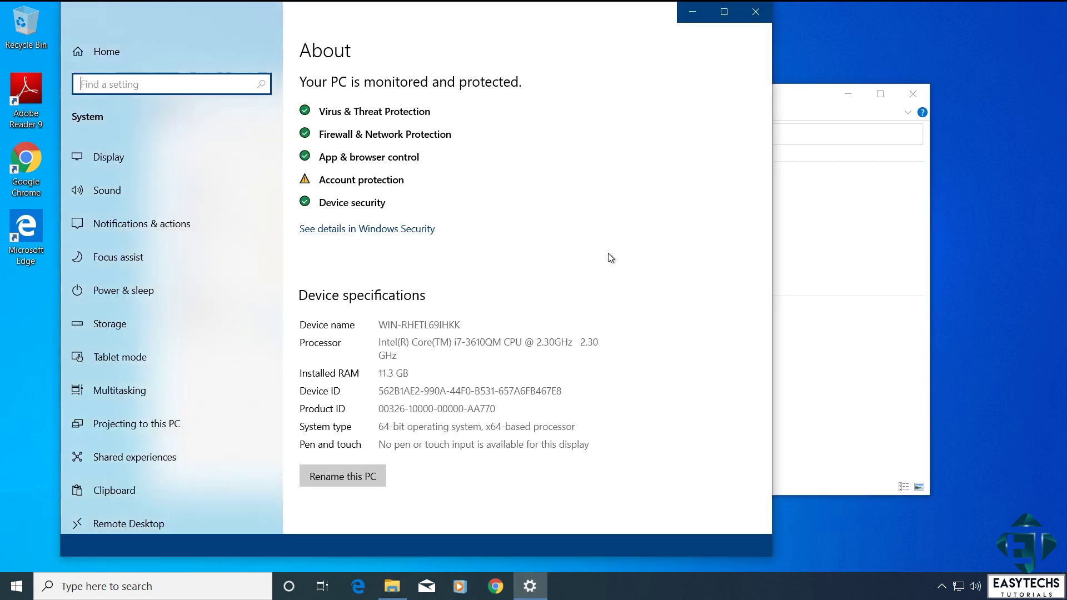
scroll(582, 286, "down", 8)
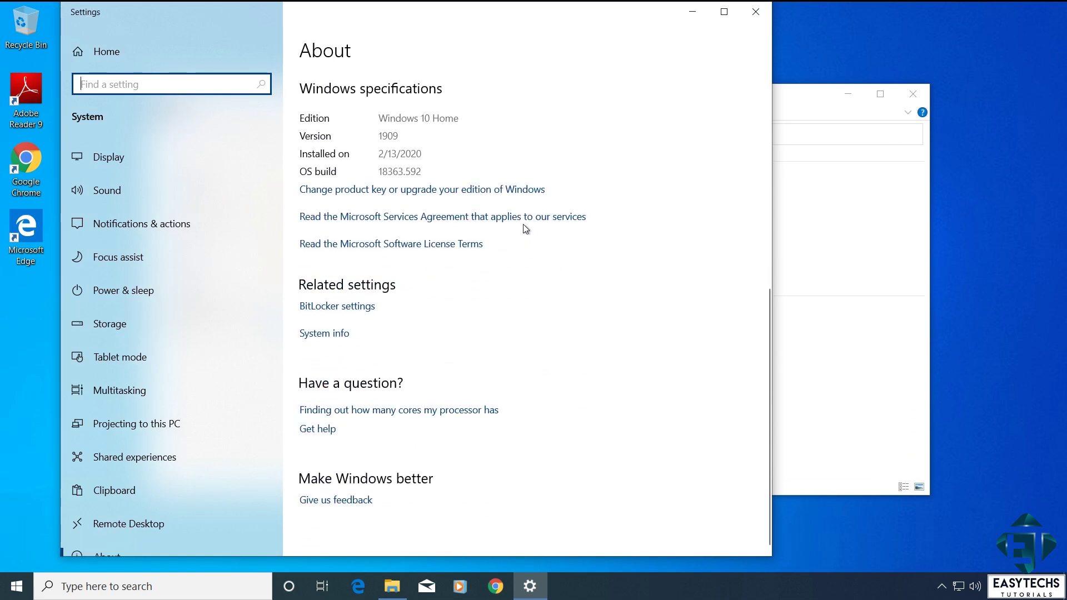
left_click(502, 195)
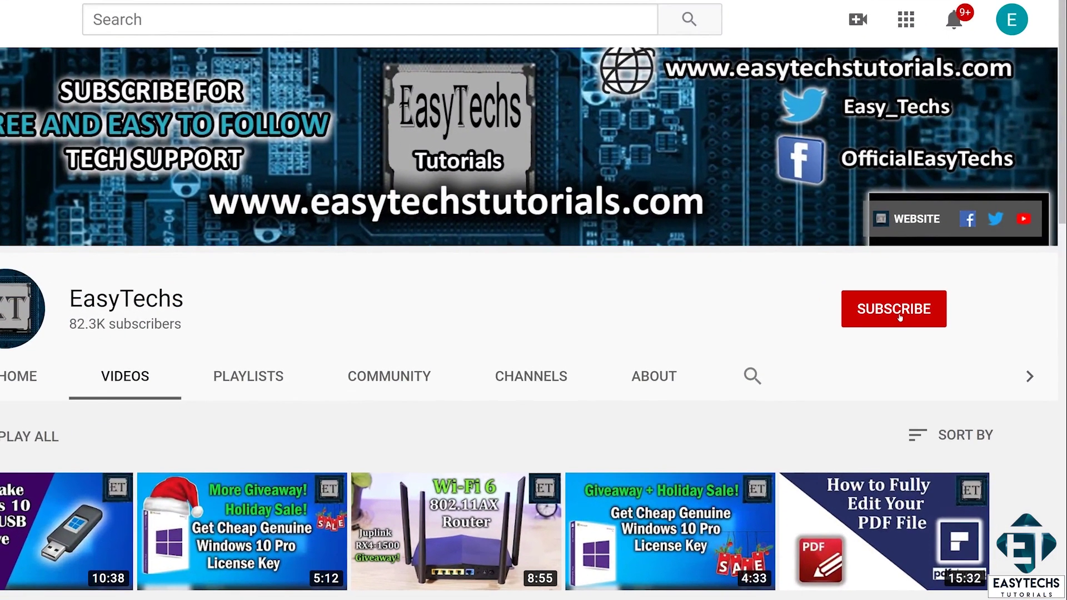
Step: Subscribe to EasyTechs and set its bell notifications to All
left_click(900, 317)
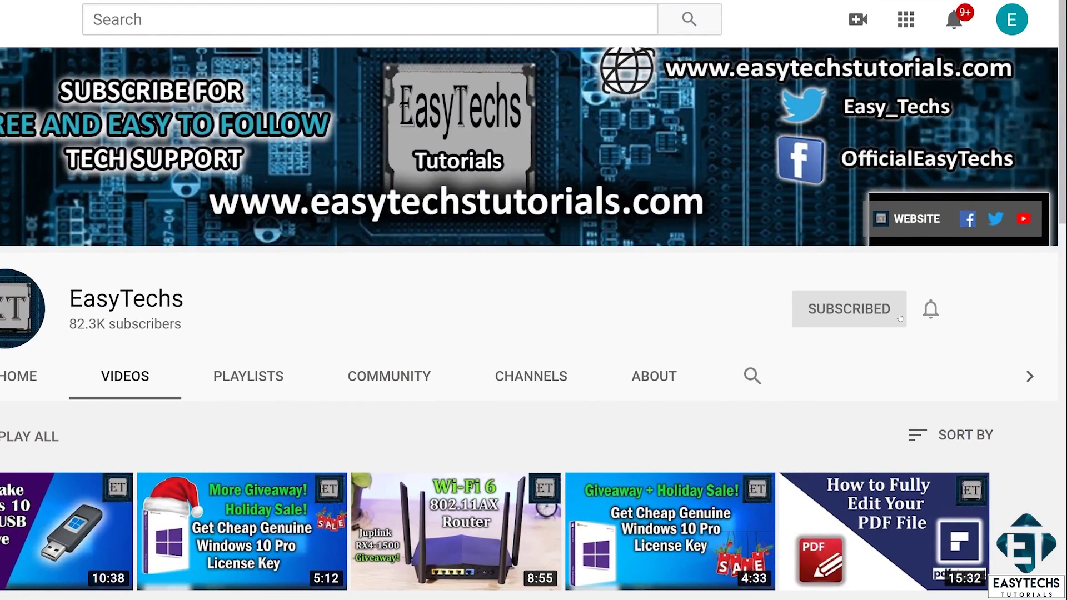
left_click(931, 310)
left_click(861, 356)
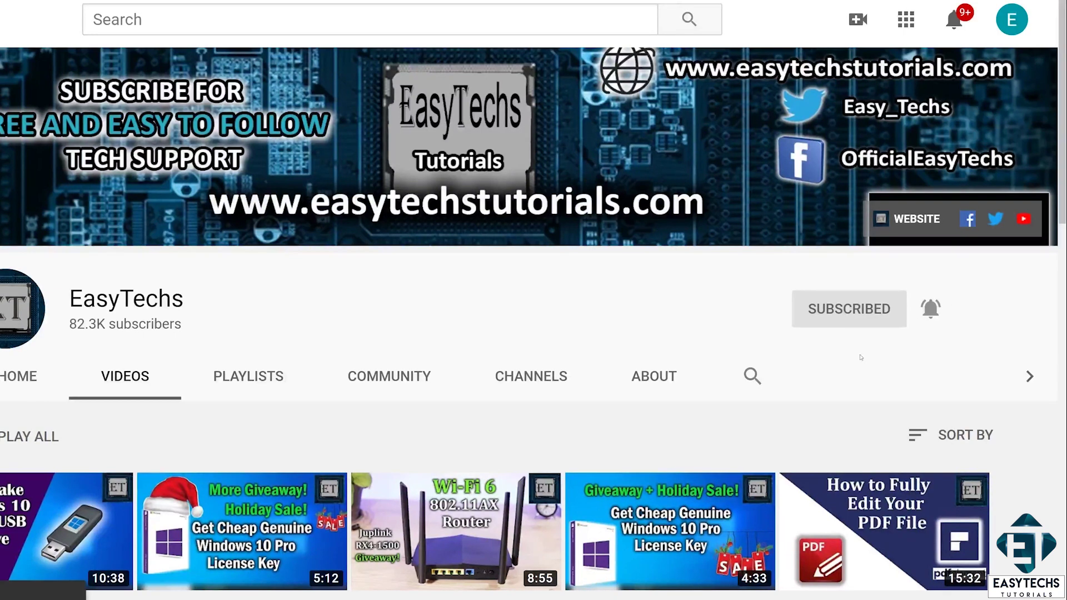